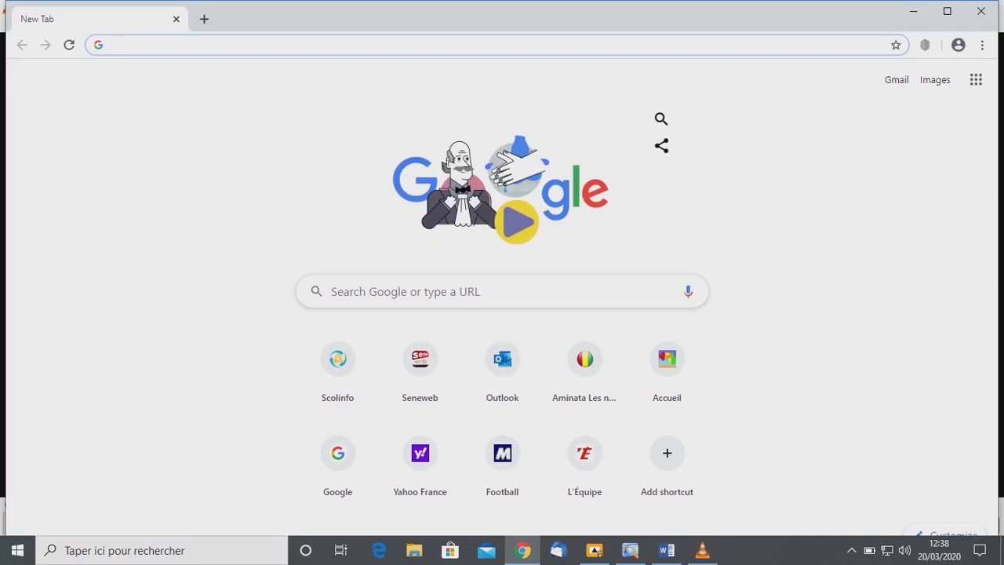
type("w")
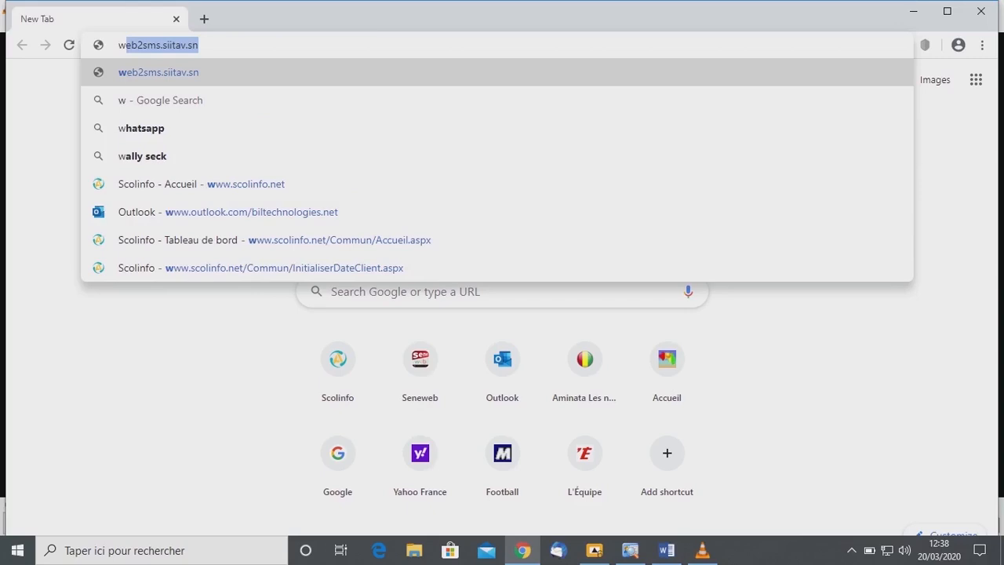
type("w")
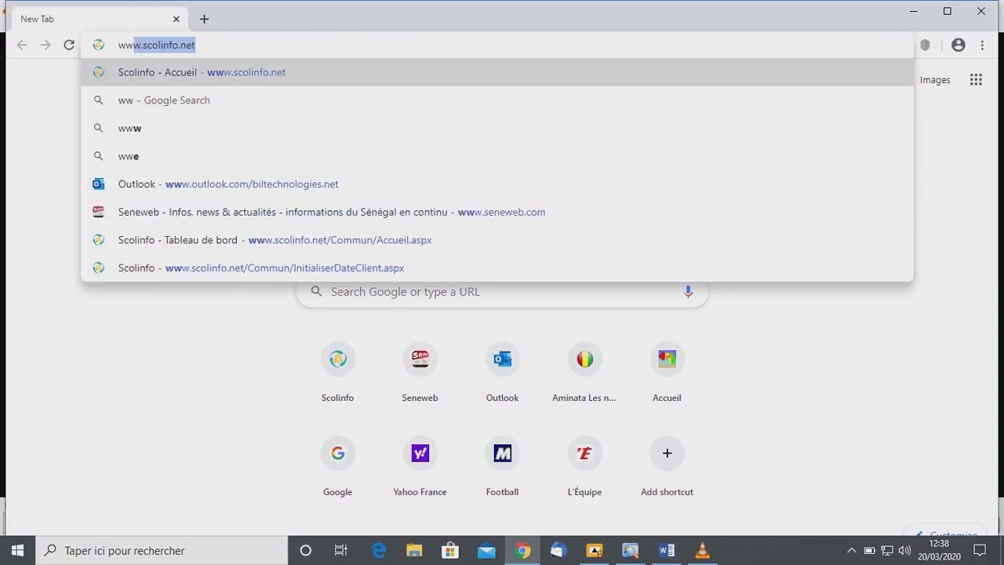
key("Return")
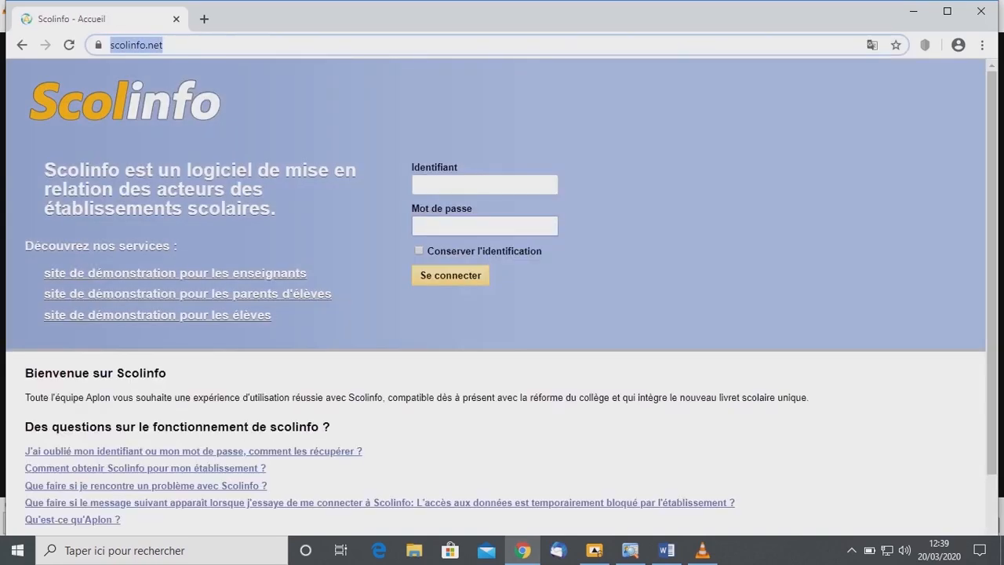
Step: Sign in to Scolinfo with the teacher's username and account password
left_click(484, 185)
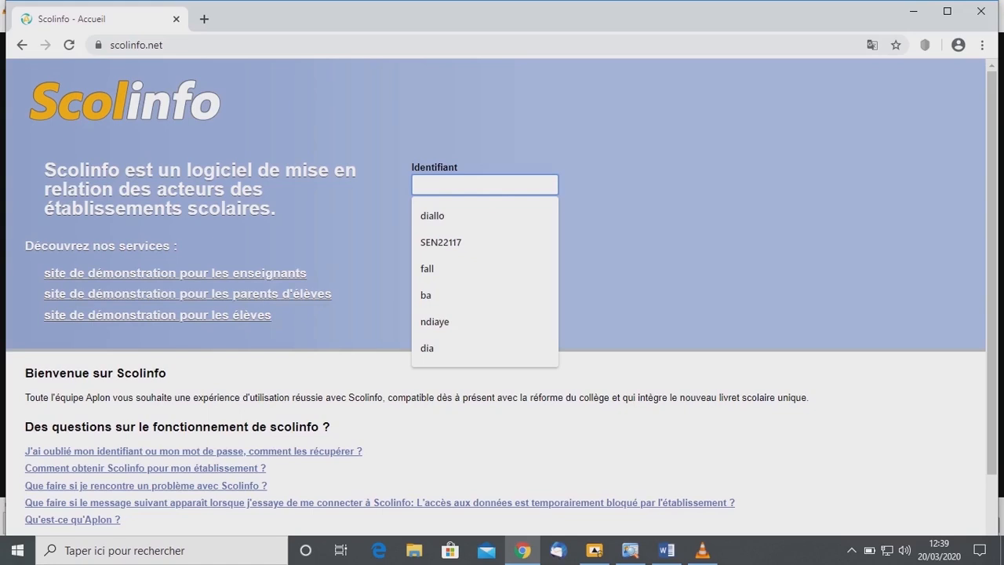
left_click(426, 295)
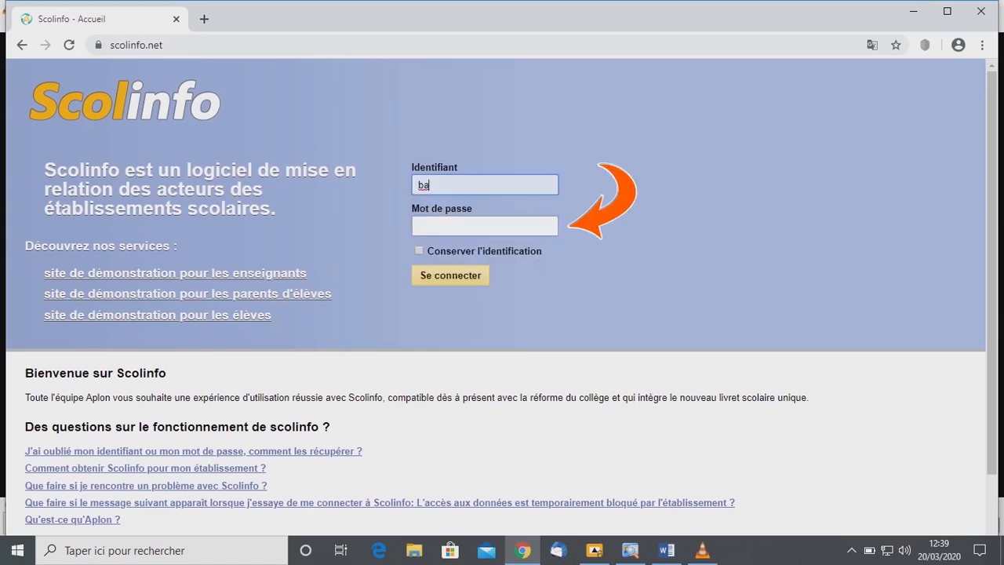
left_click(419, 225)
type("•••••••")
key("Return")
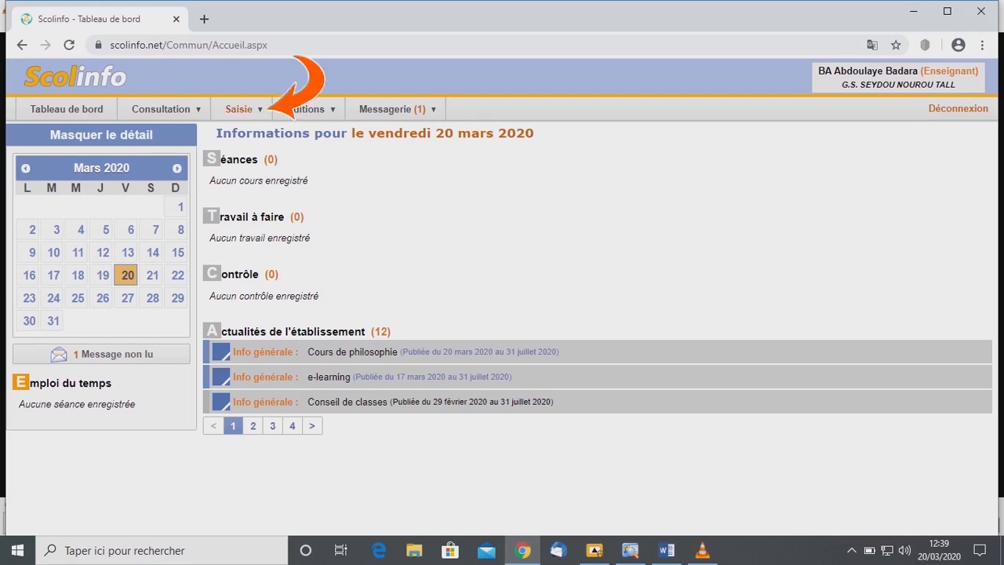
Step: Open the student teaching resources entry page for class PREMIERE L B and subject HISTOIRE- GEOGRAPHIE
mouse_move(243, 109)
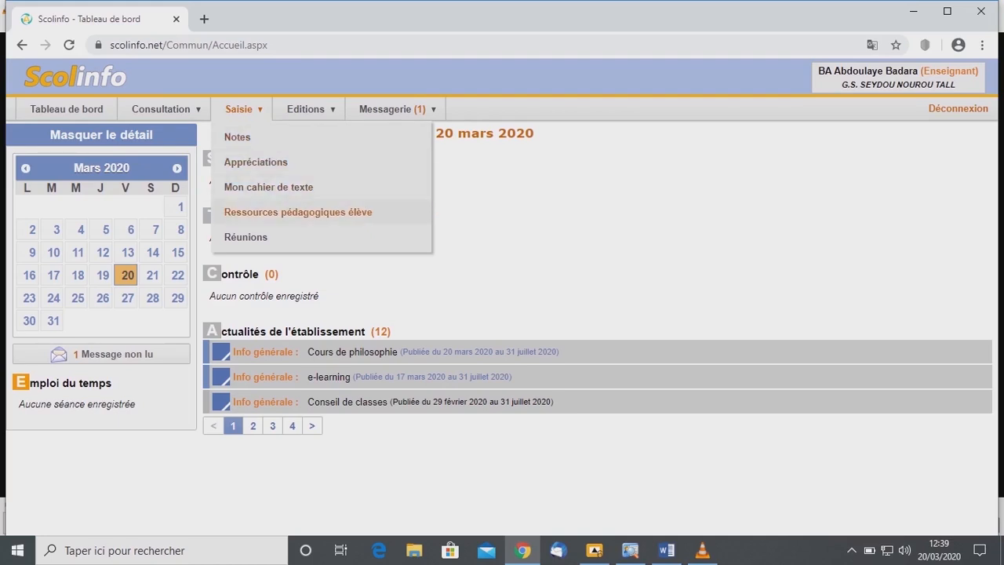
left_click(298, 212)
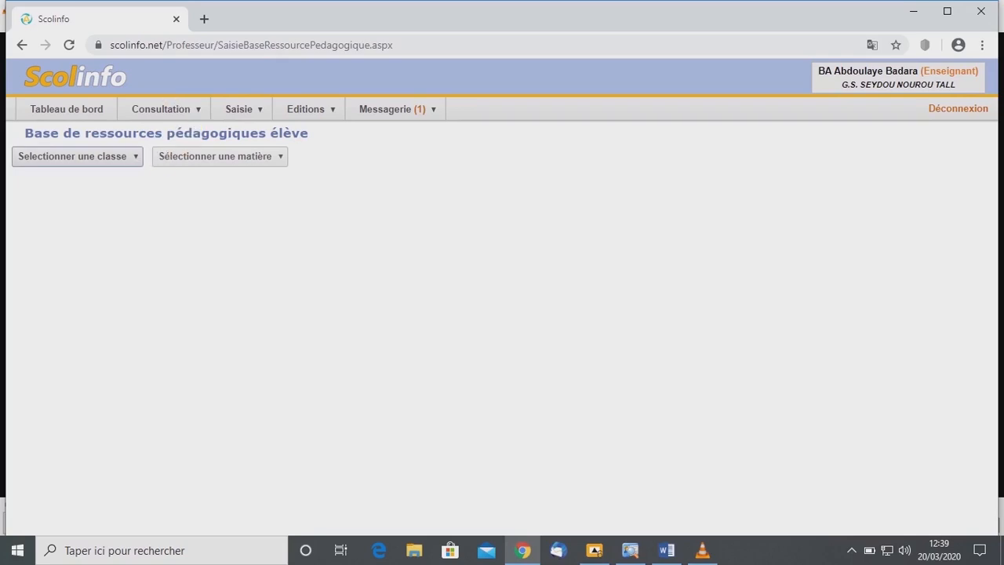
left_click(77, 156)
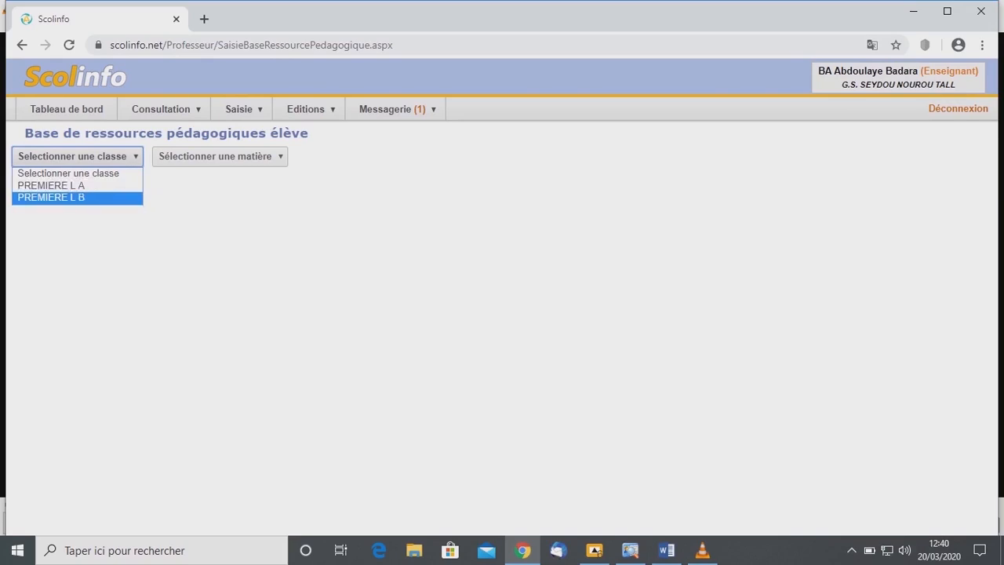
left_click(76, 198)
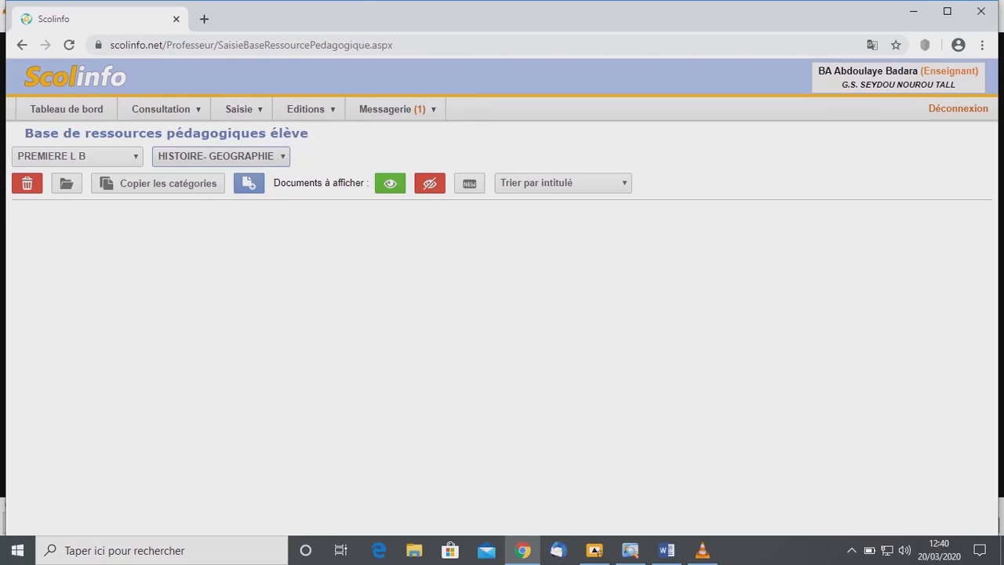
left_click(221, 156)
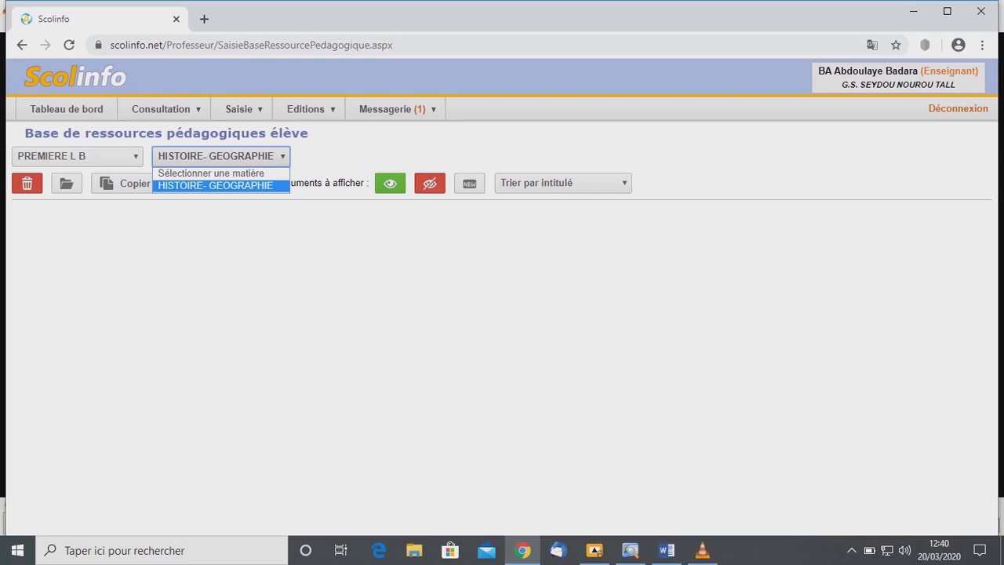
left_click(216, 186)
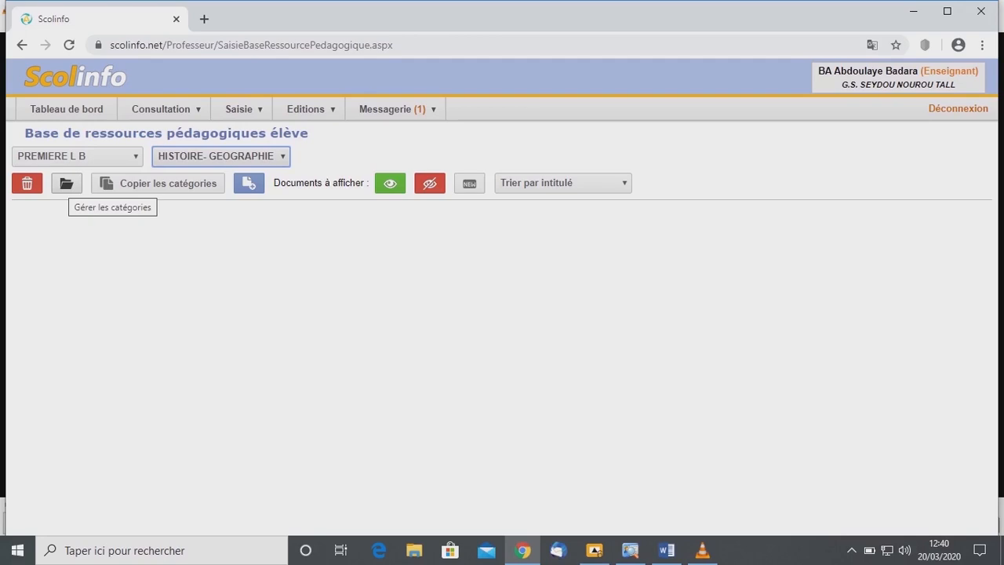
Step: Create and save a level 1 classification category named "Histoire Géographie"
left_click(67, 182)
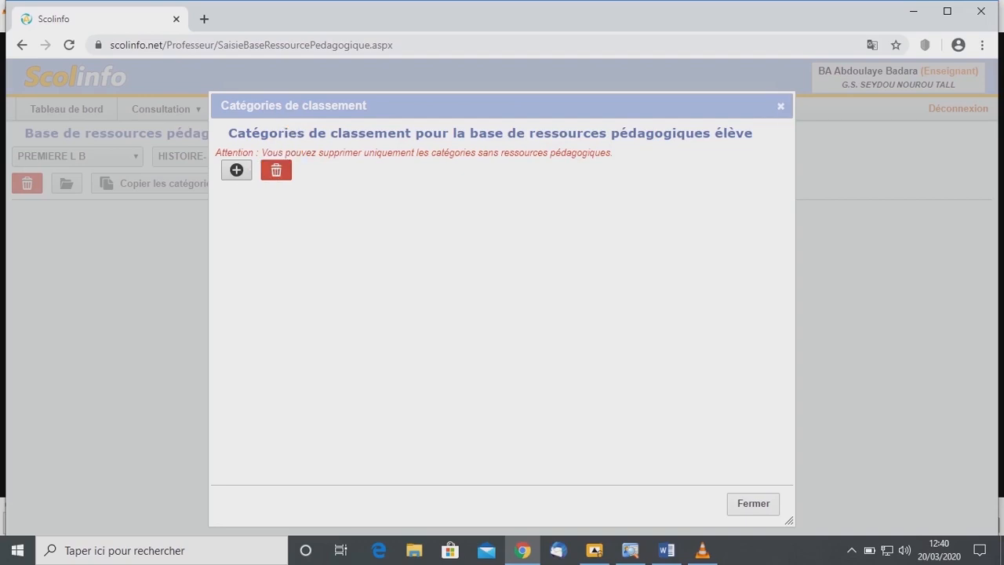
left_click(236, 171)
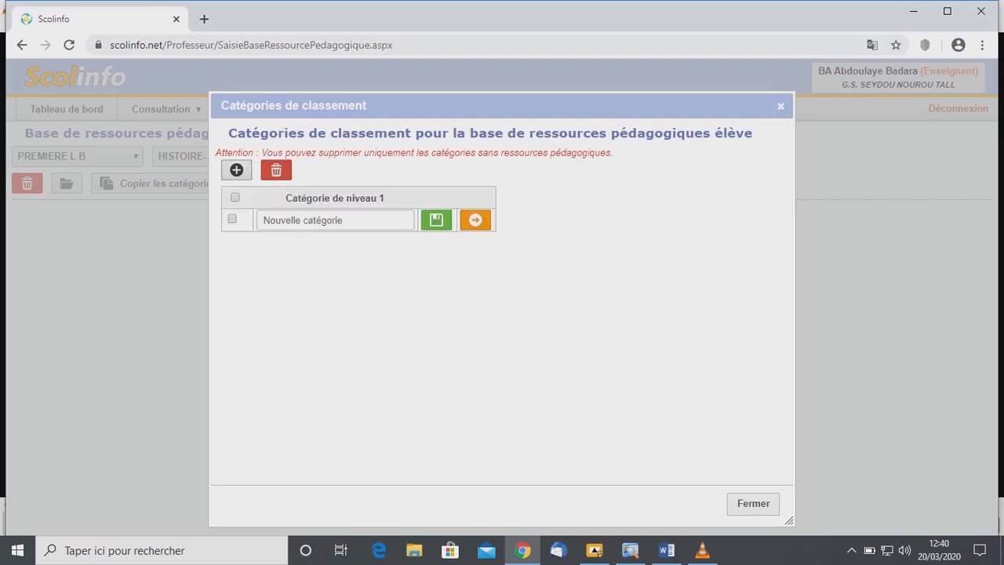
left_click_drag(343, 220, 262, 221)
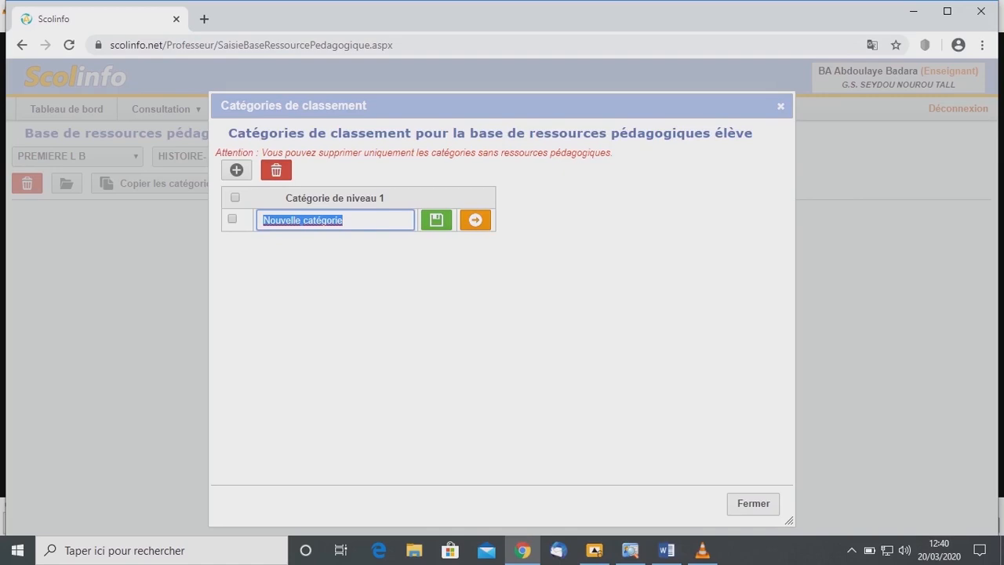
type("Hi")
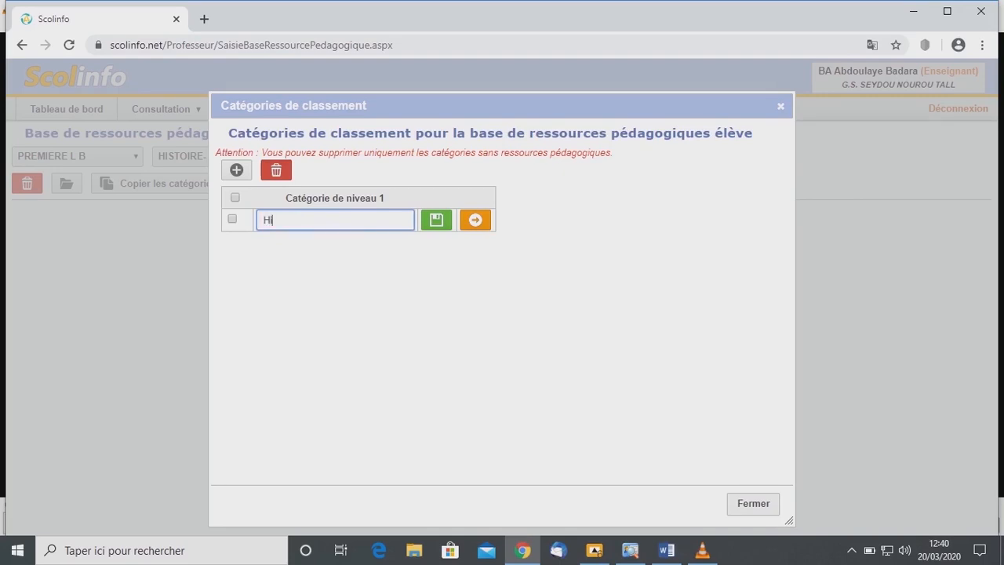
type("stoire Géographie")
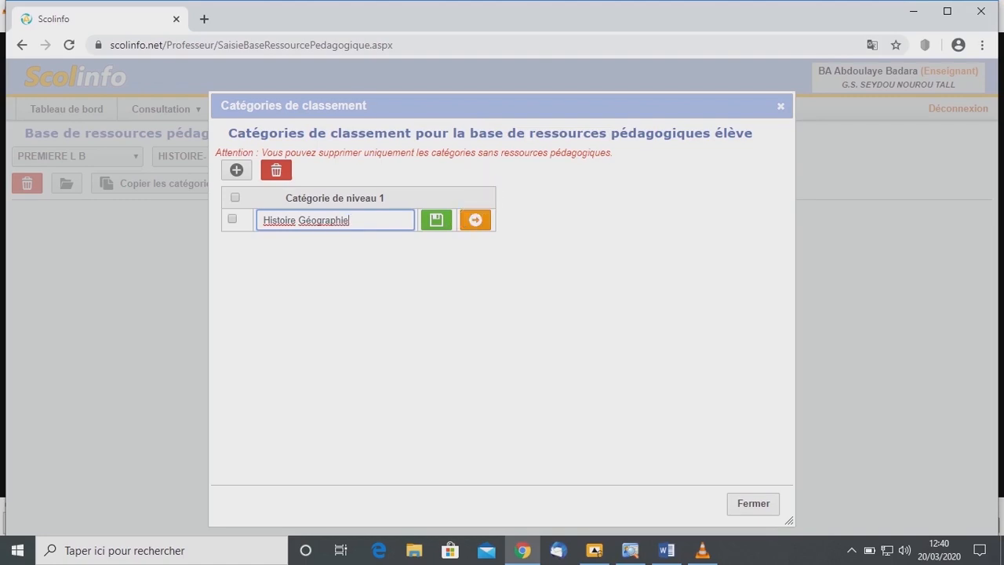
left_click(436, 220)
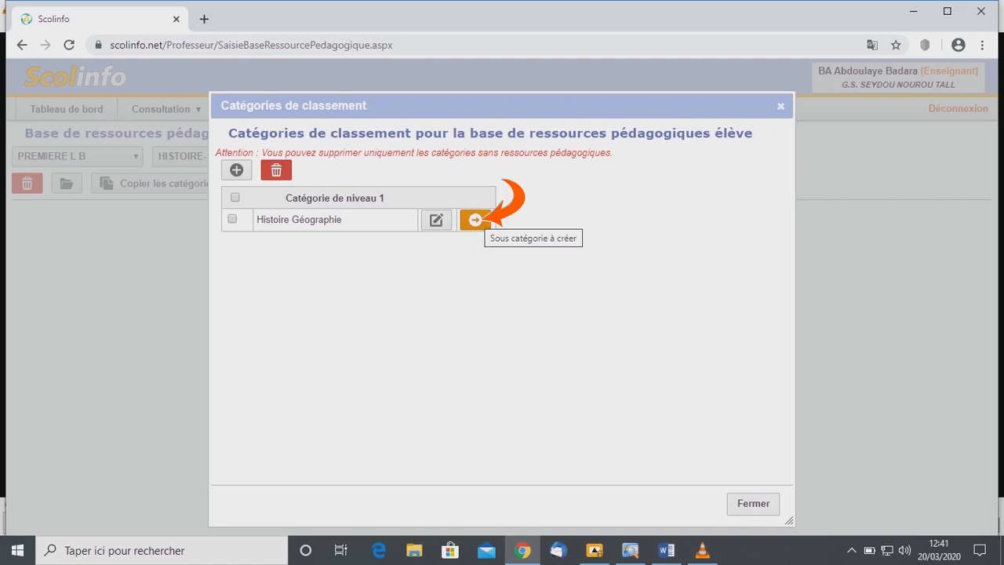
Step: Add and save a level 2 subcategory named "Géographie" under Histoire Géographie, and close the category manager
left_click(475, 219)
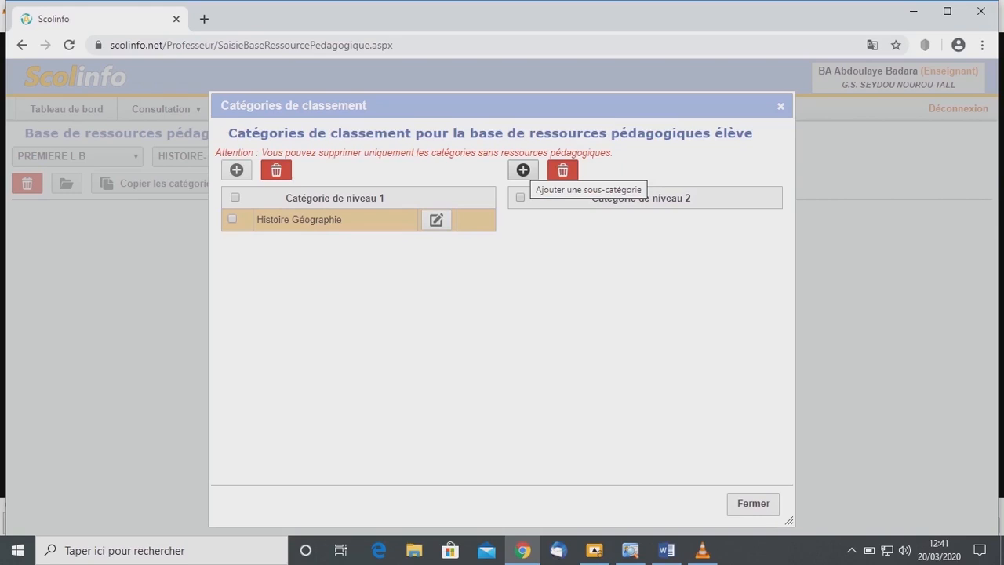
left_click(523, 170)
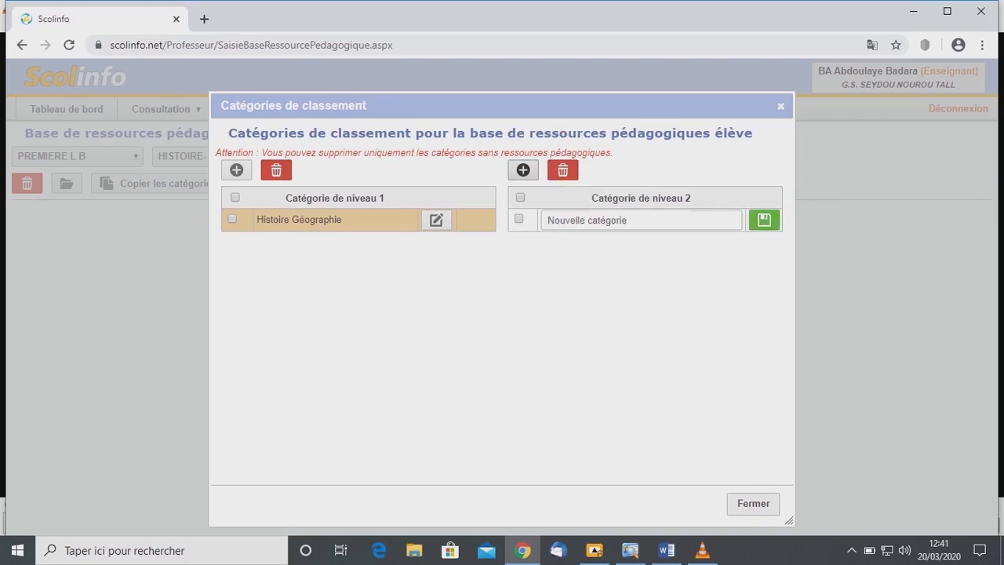
left_click(641, 220)
left_click_drag(629, 220, 547, 219)
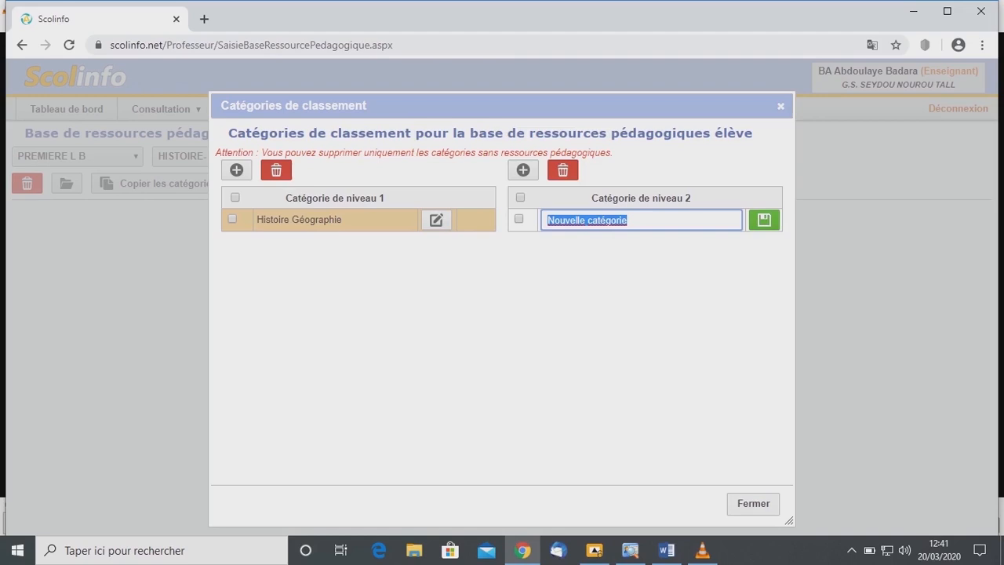
type("G")
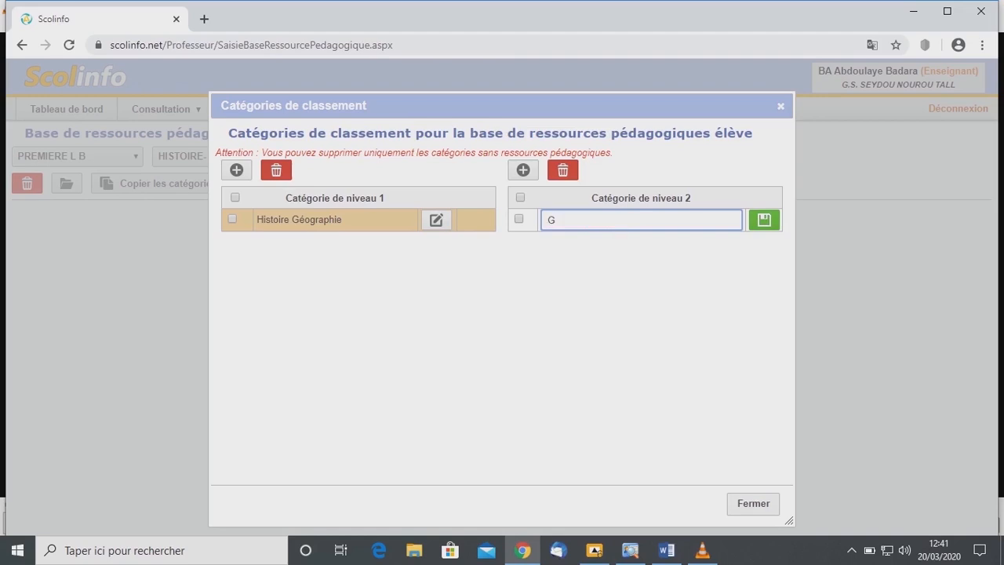
type("éographie")
left_click(765, 220)
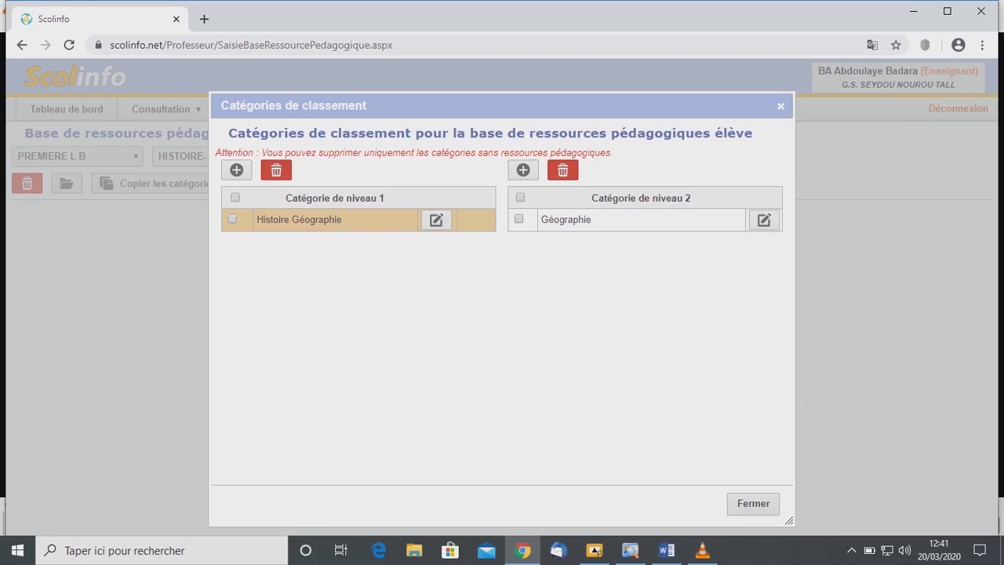
key("Escape")
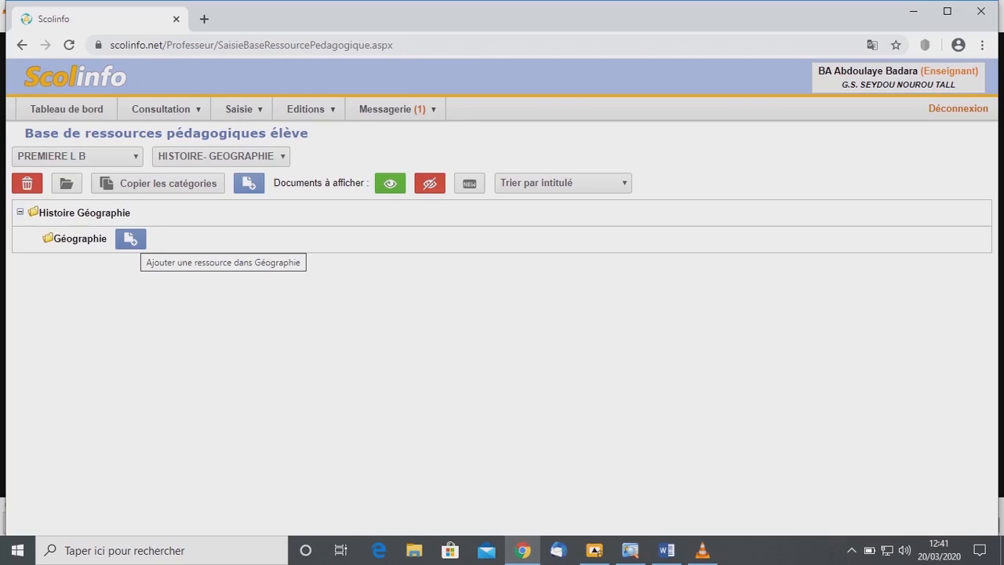
Step: Start a new resource in the Géographie subcategory and title it "Cours sur l'Allemagne"
left_click(131, 239)
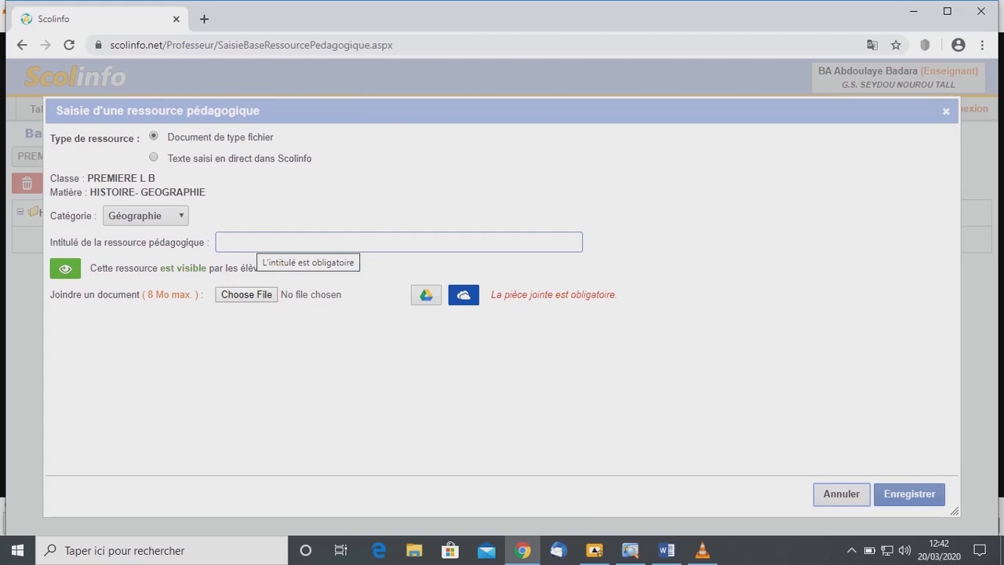
left_click(256, 242)
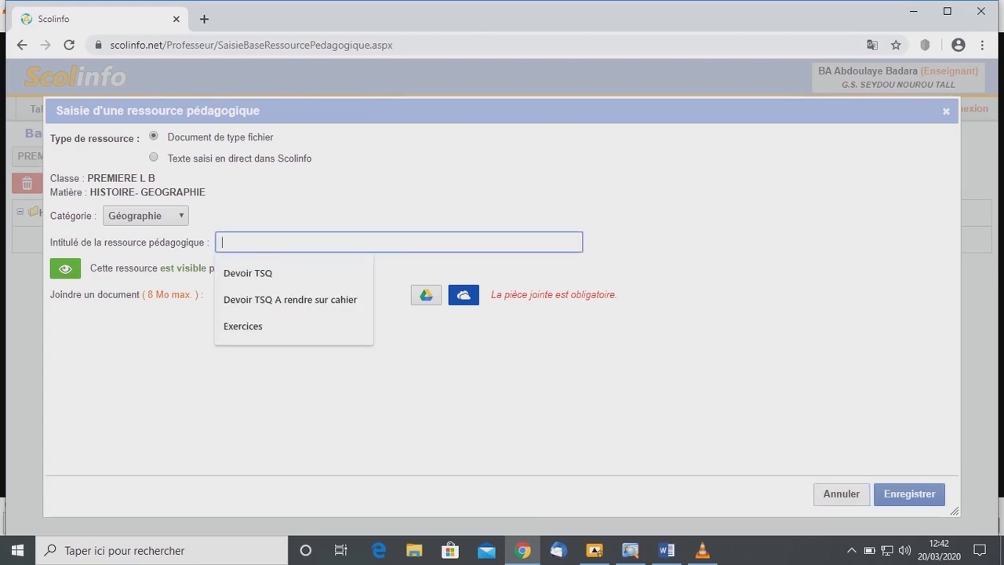
type("Cours")
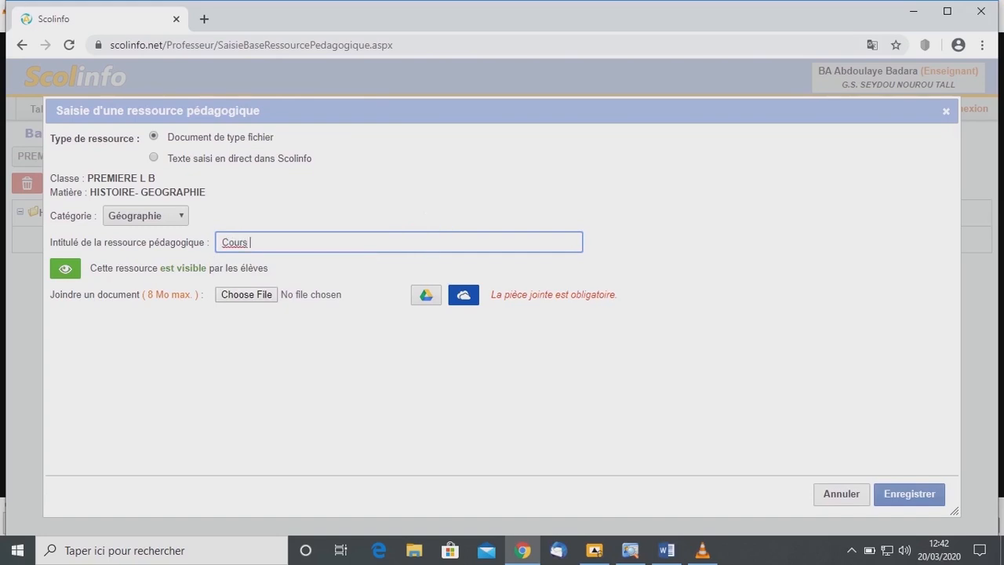
type(" sur l'Allema")
Step: Attach the document "ALLEMAGNE 2020" from the Bureau folder to the resource
left_click(246, 294)
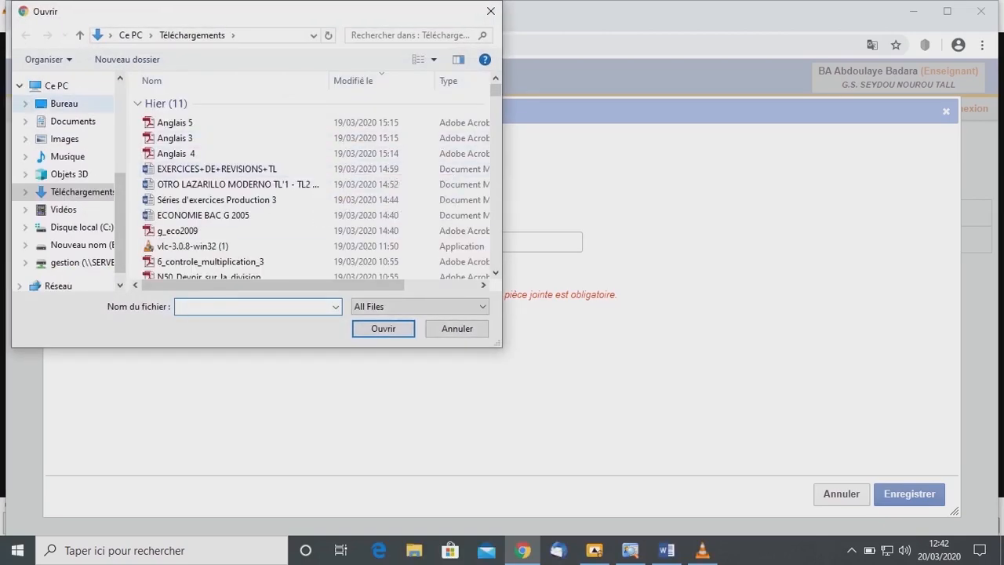
left_click(64, 103)
left_click(179, 195)
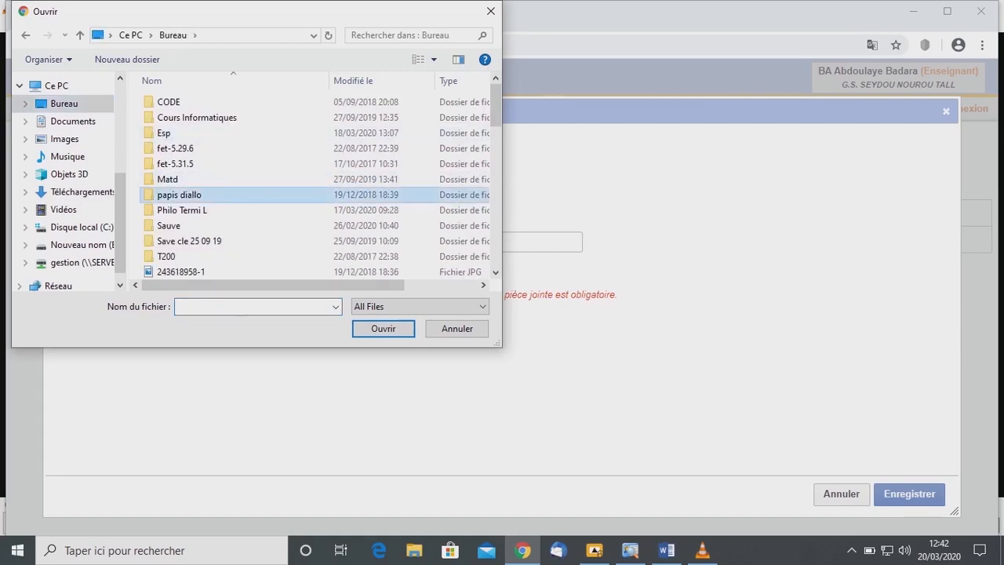
key("a")
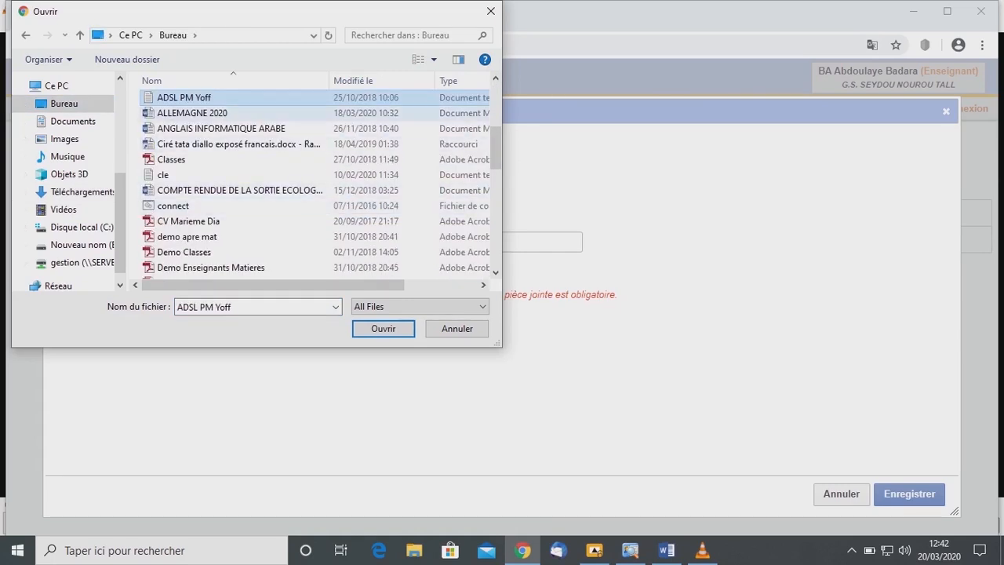
left_click(193, 113)
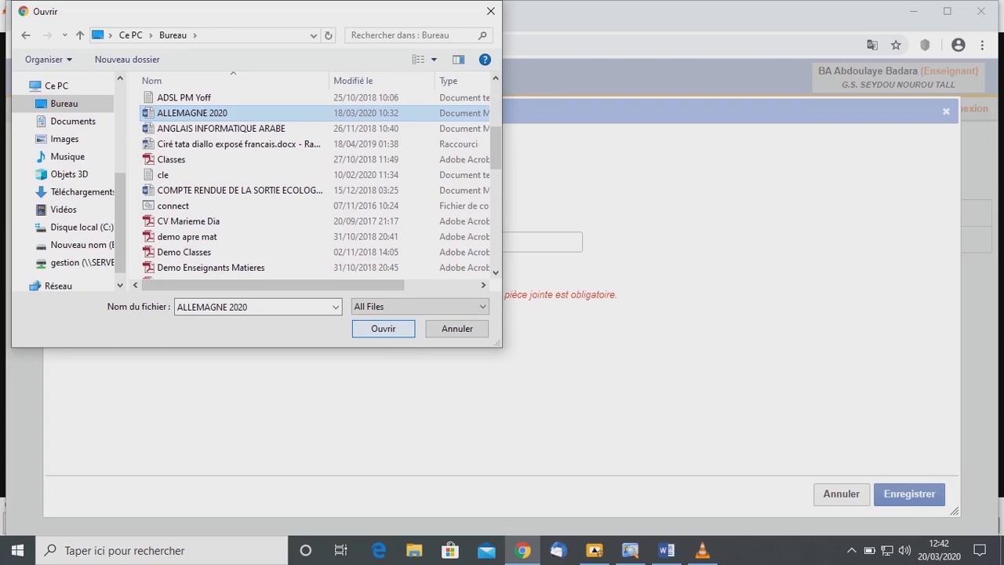
key("Return")
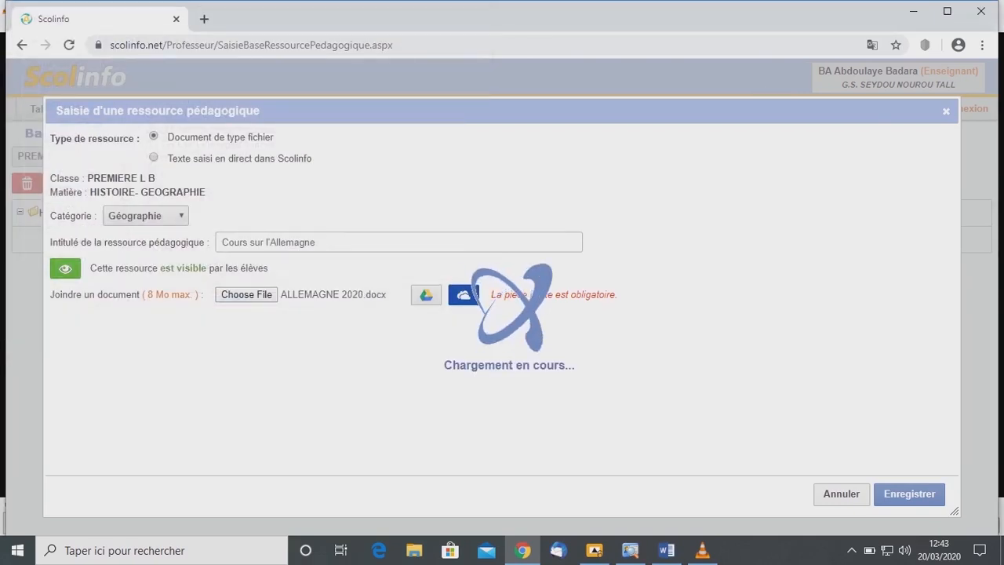